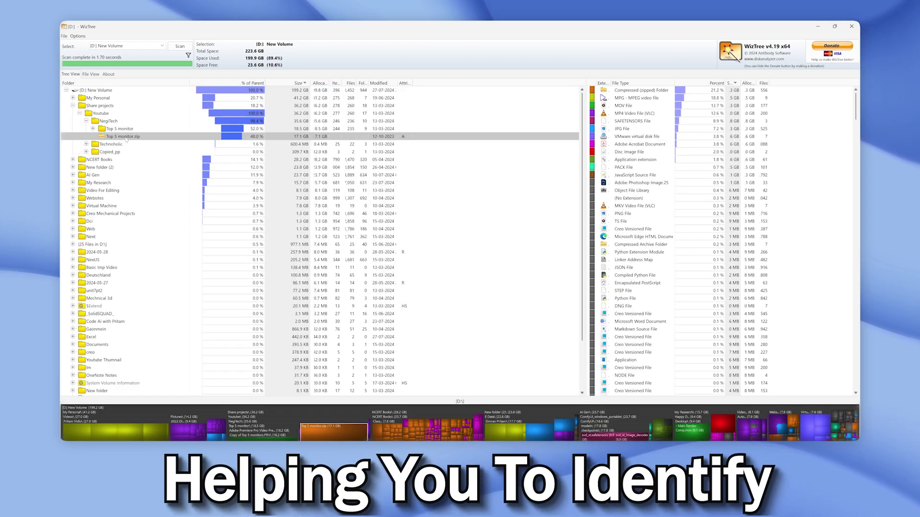
- Permanently delete the 17 GB Top 5 monitor.zip, confirming Yes in the Delete File dialog
key("Delete")
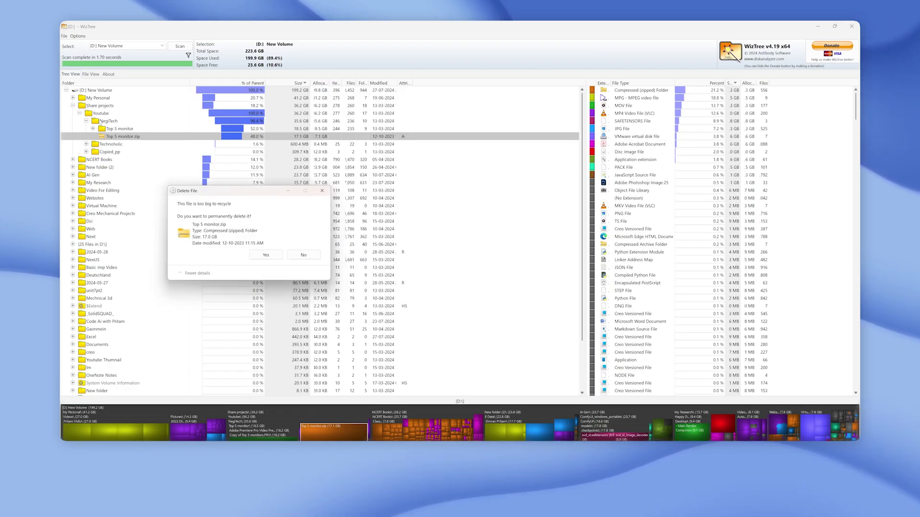
left_click(266, 256)
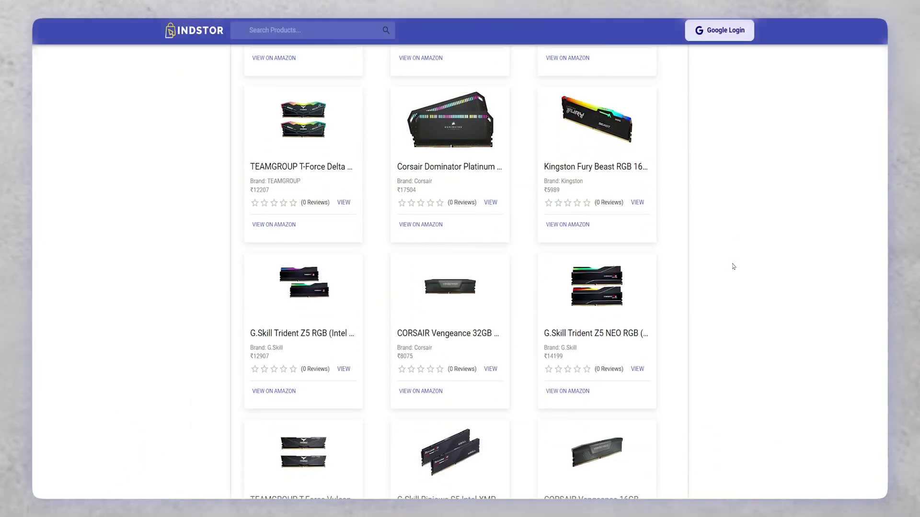
scroll(733, 266, "down", 2)
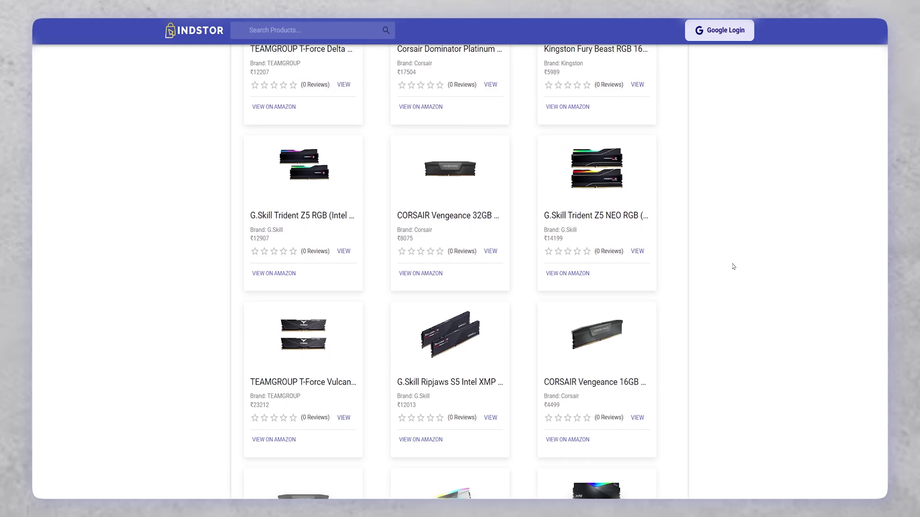
- Open the Amazon listing for the CORSAIR Vengeance 32GB RAM kit, priced ₹8,055
left_click(433, 277)
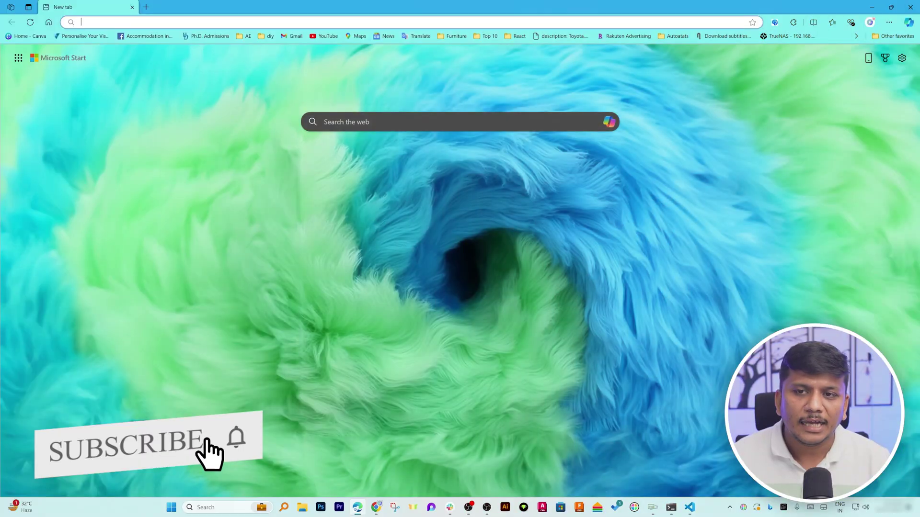
type("wi")
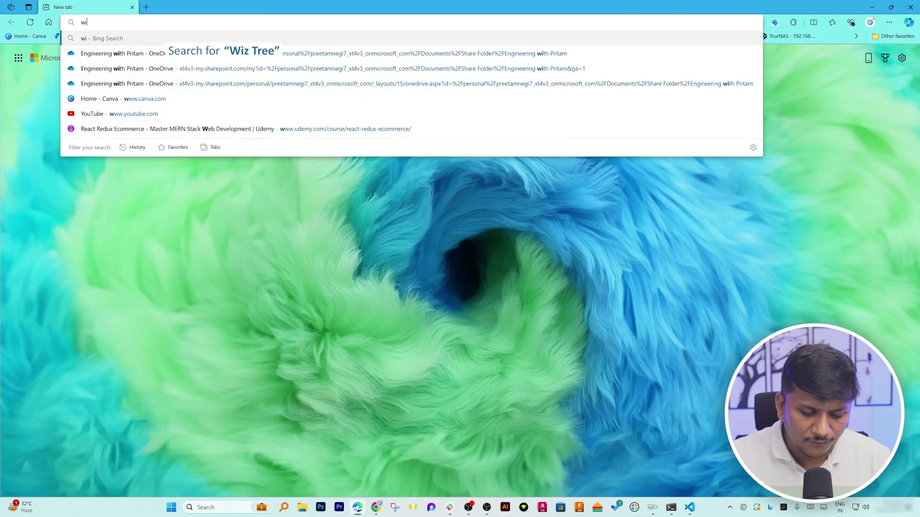
type("ztree")
- Run a Bing search for 'wiztree' from a new Edge tab
key("Return")
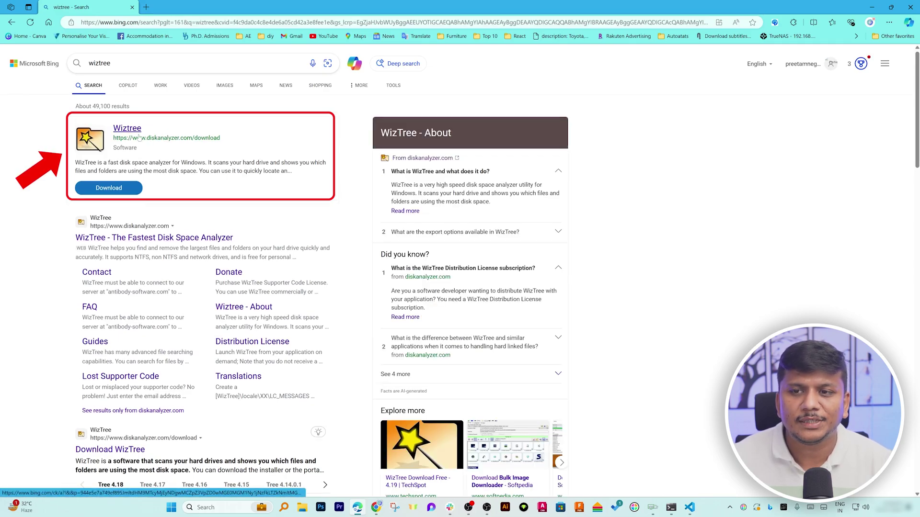
- Open WizTree's download page, view the supporter licence page, then return to the download page
left_click(138, 134)
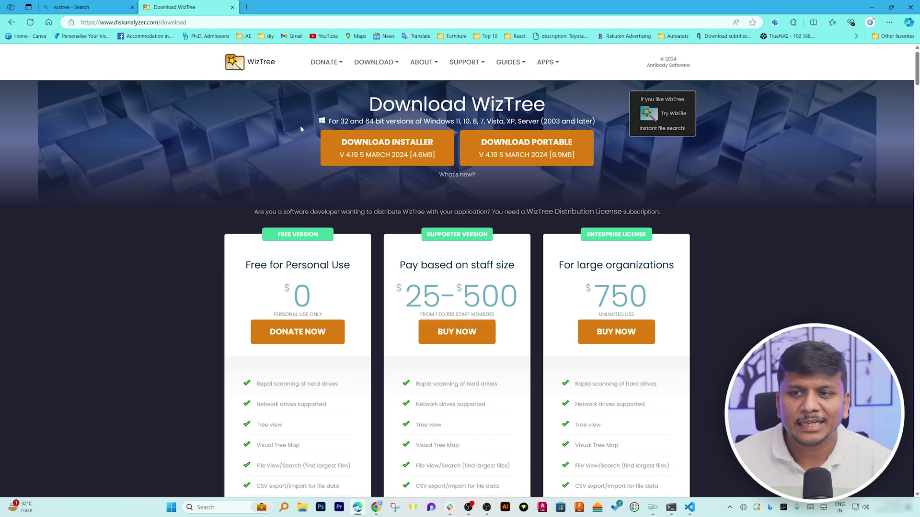
scroll(244, 201, "down", 1)
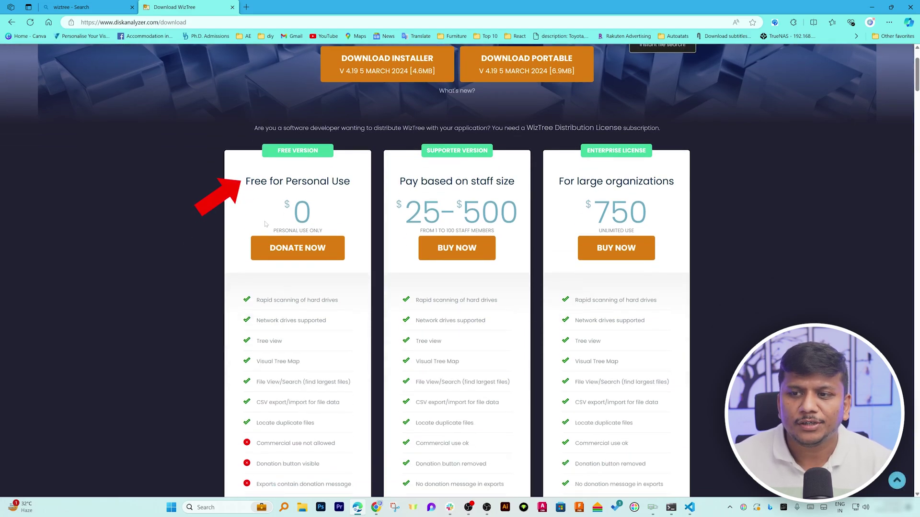
scroll(285, 255, "down", 2)
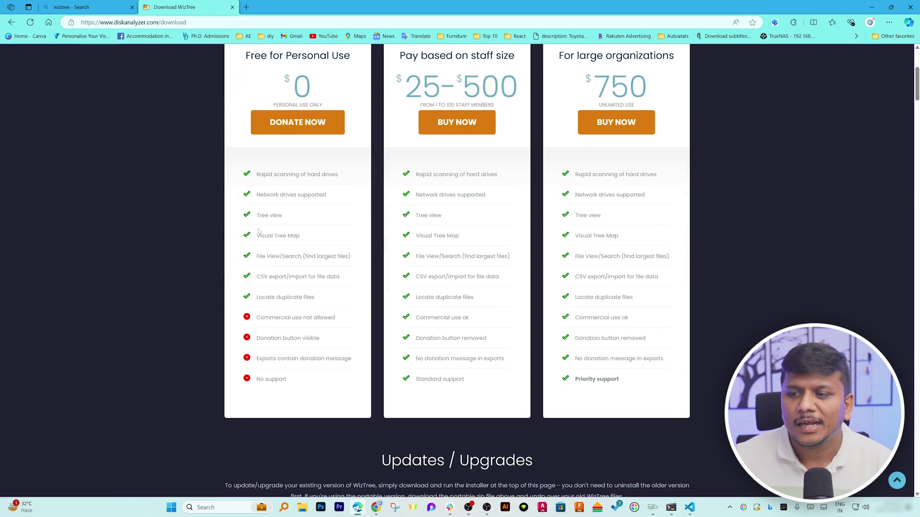
scroll(286, 234, "up", 1)
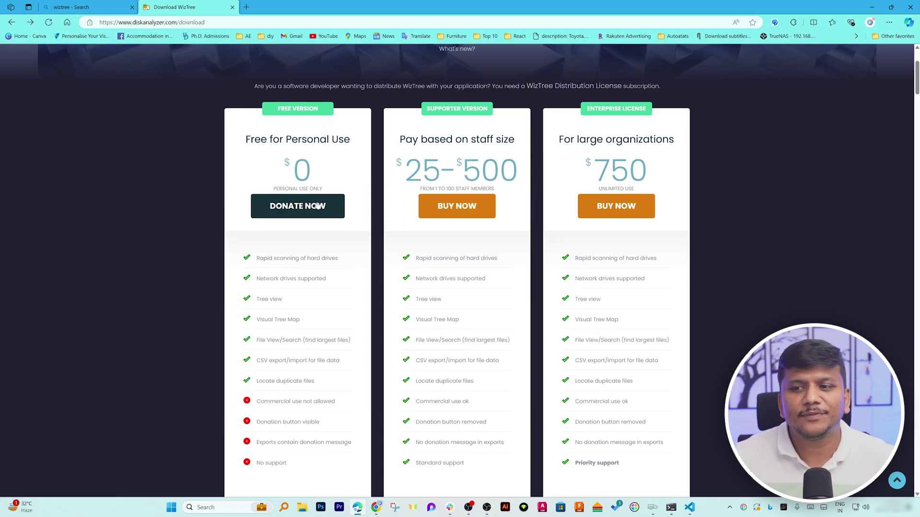
scroll(309, 209, "up", 1)
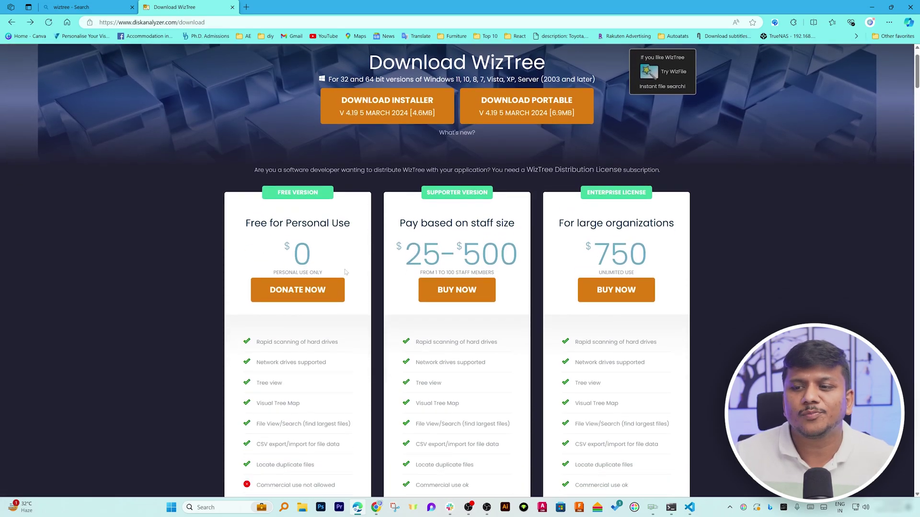
left_click(318, 287)
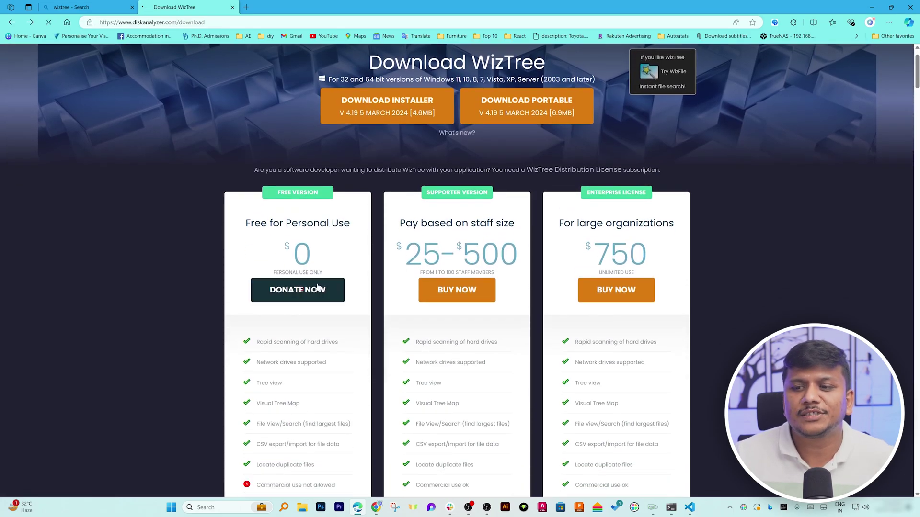
scroll(321, 284, "down", 1)
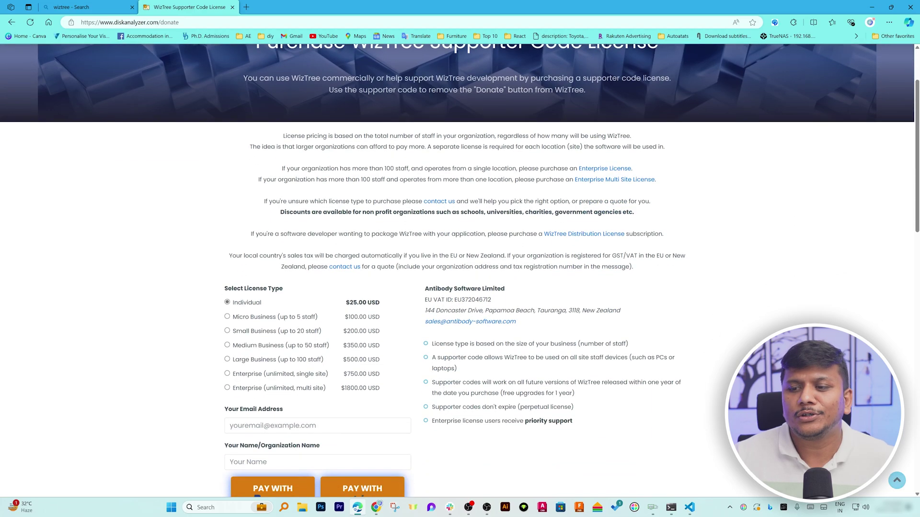
scroll(303, 237, "down", 1)
scroll(274, 181, "down", 1)
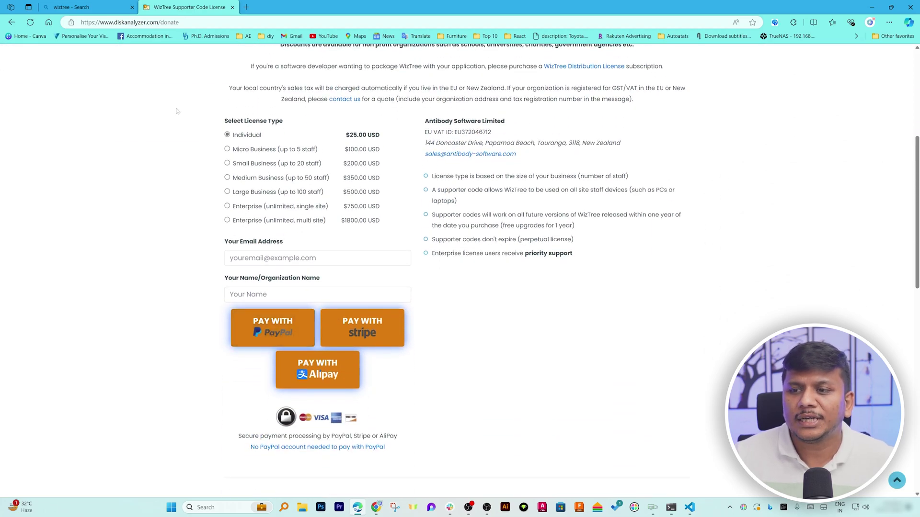
left_click(11, 22)
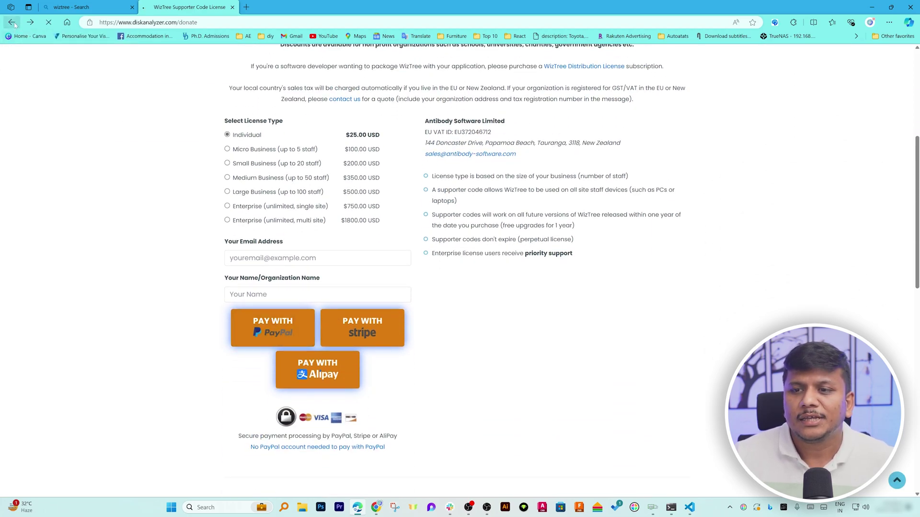
scroll(324, 129, "up", 1)
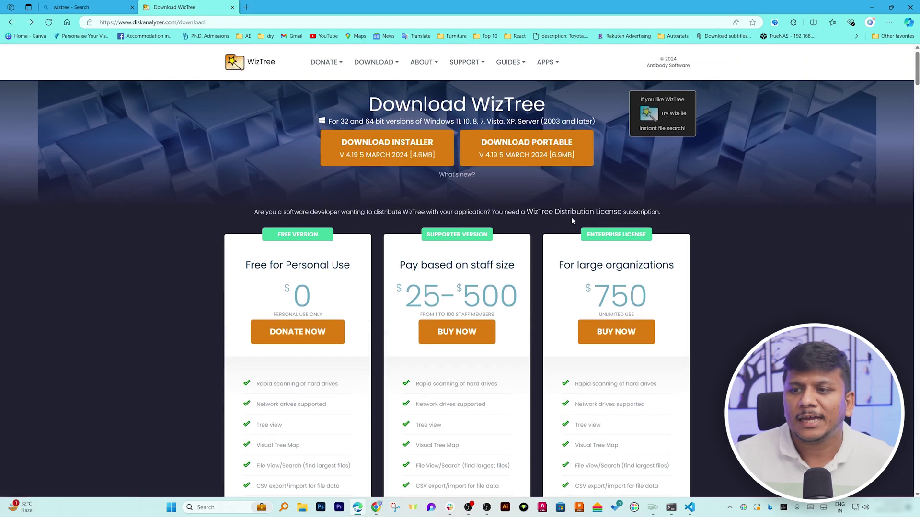
- Download the WizTree installer and run it
left_click(404, 144)
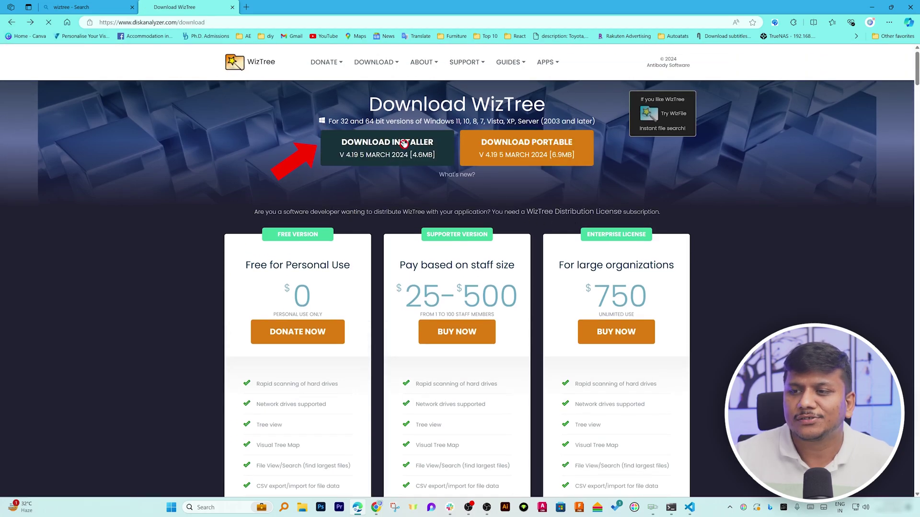
left_click(459, 291)
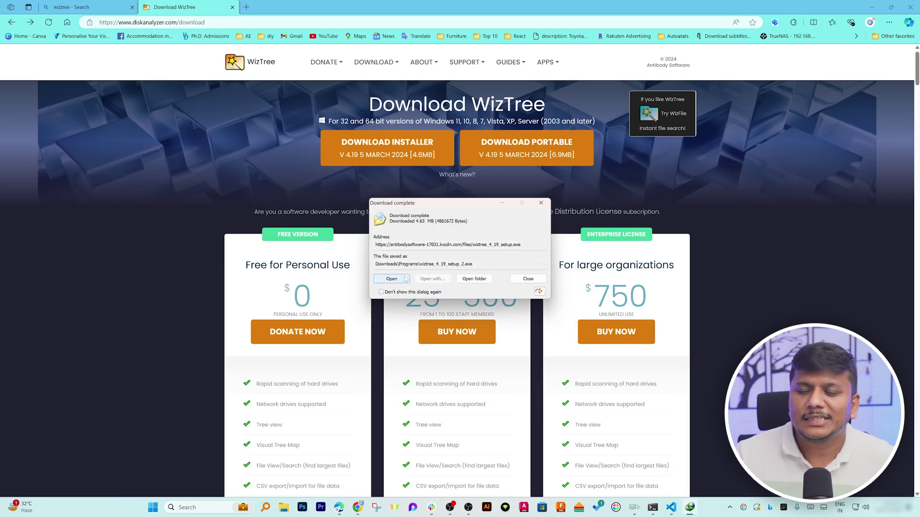
left_click(403, 279)
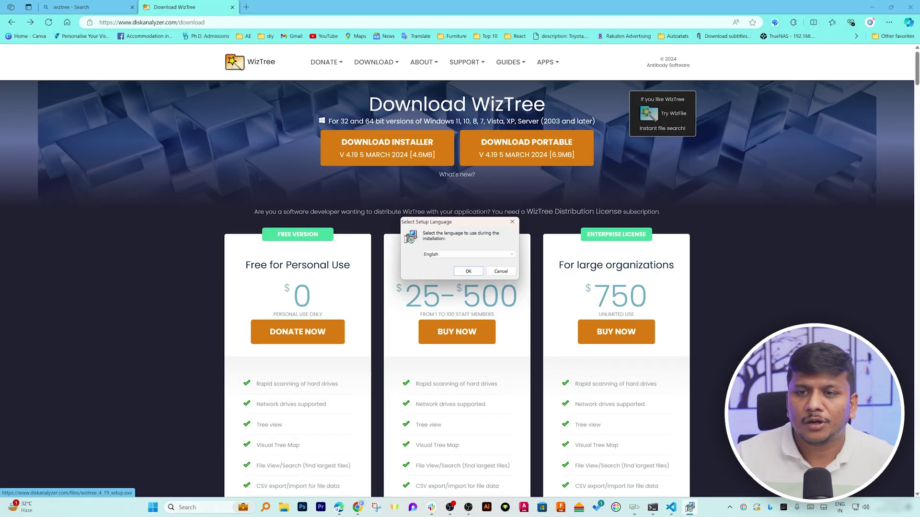
- Install WizTree 4.19 with English setup language and launch it
left_click(468, 272)
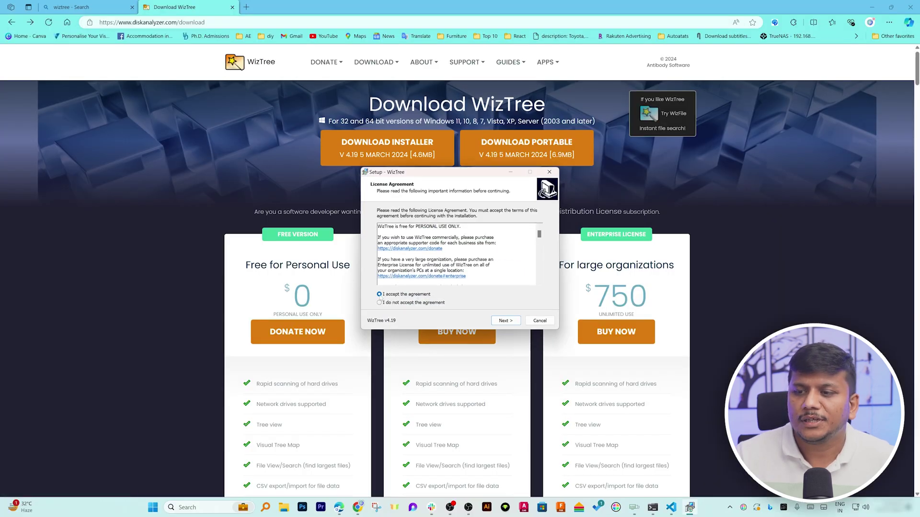
left_click(504, 320)
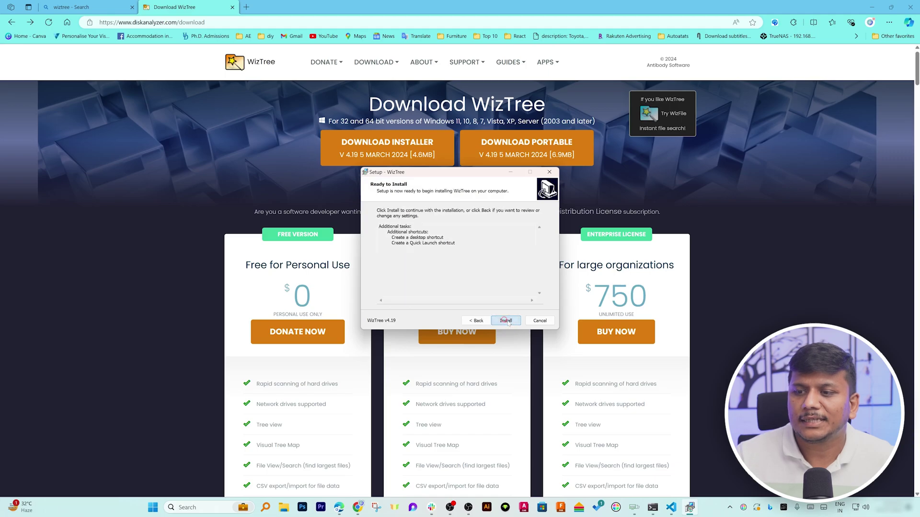
left_click(503, 320)
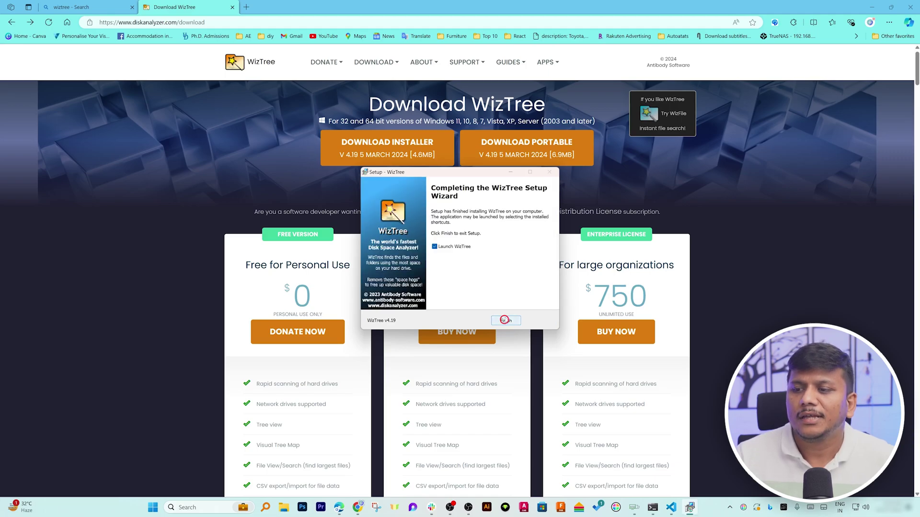
left_click(503, 320)
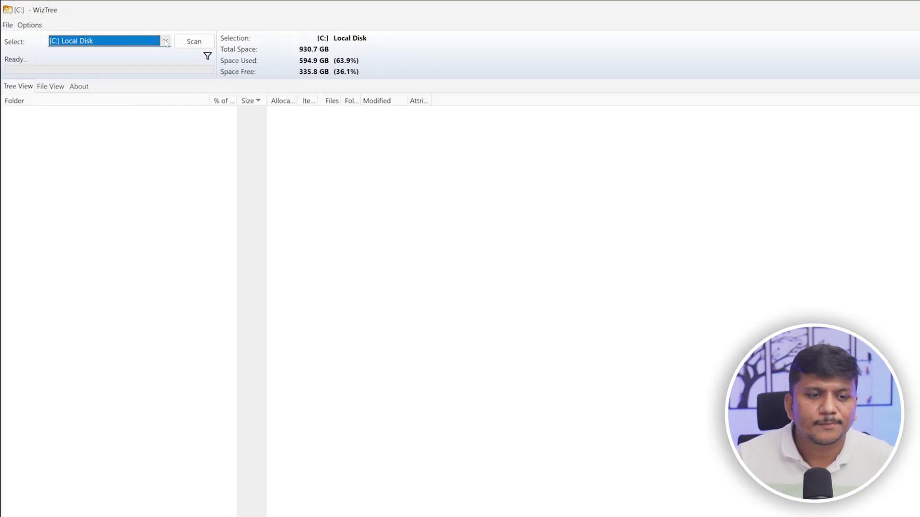
- Scan drive [D:] New Volume from the Select drive list
left_click(165, 42)
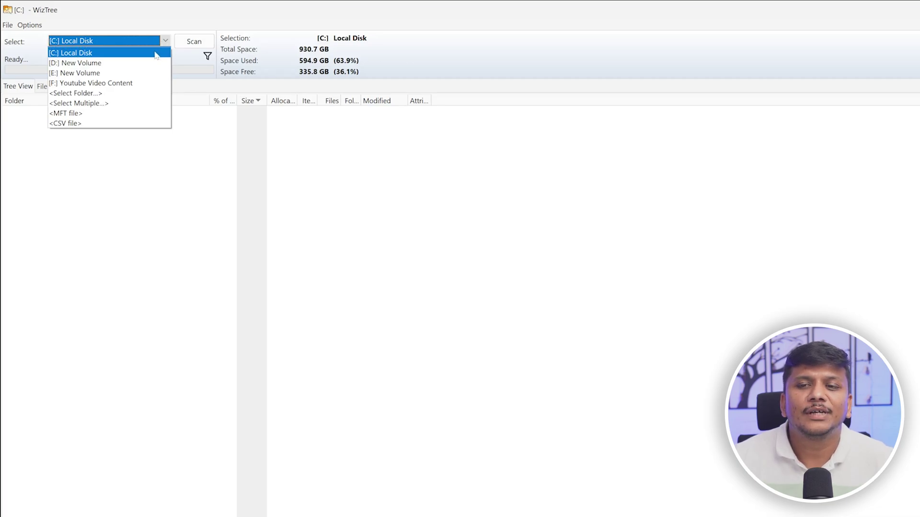
left_click(138, 63)
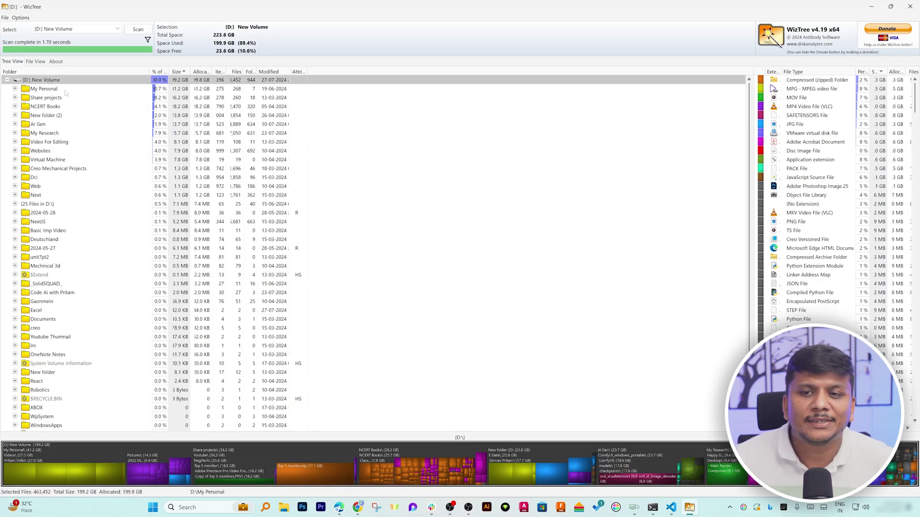
- Widen the Size and Percent columns, enlarge the file-type panel, and select Share projects
key("Down")
key("Down")
key("Down")
double_click(257, 74)
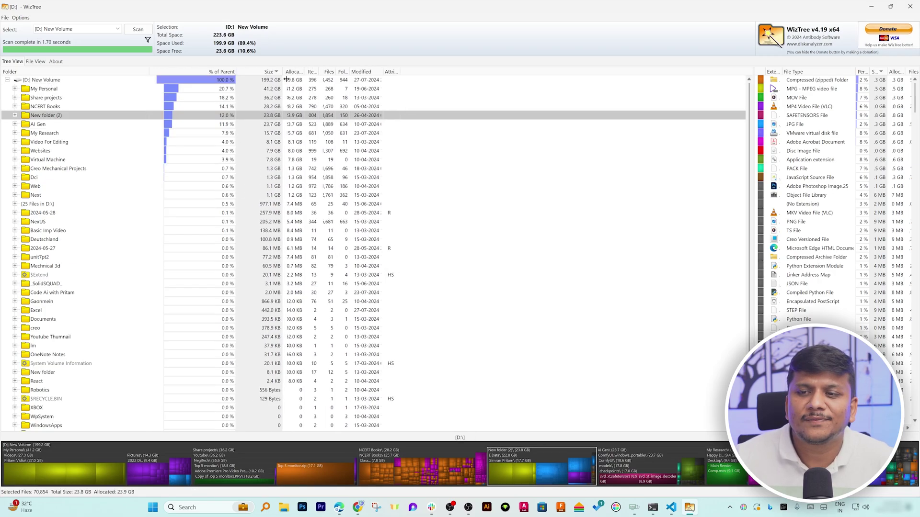
key("Down")
key("Down")
key("Down")
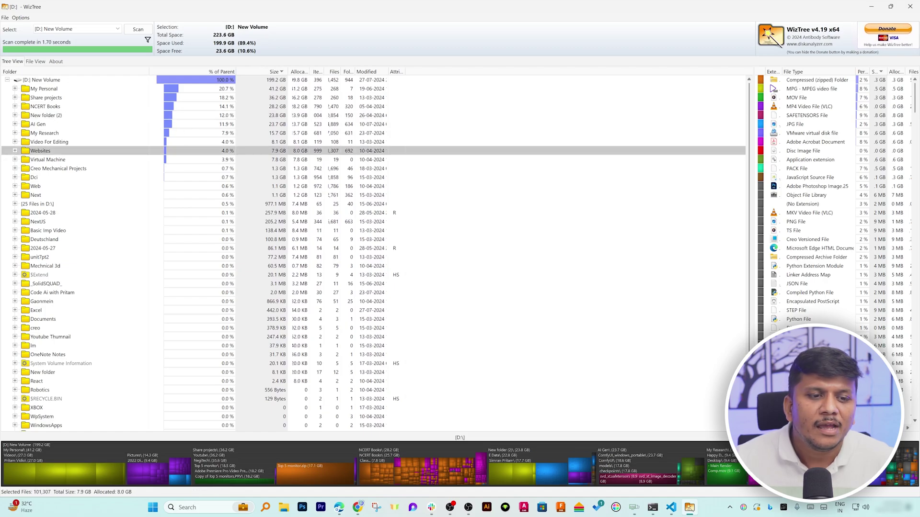
scroll(191, 275, "down", 1)
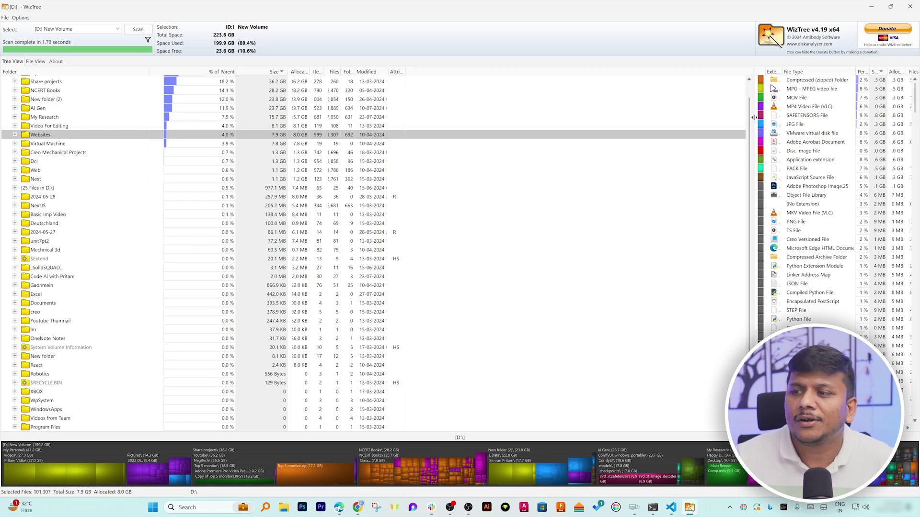
left_click_drag(609, 124, 611, 127)
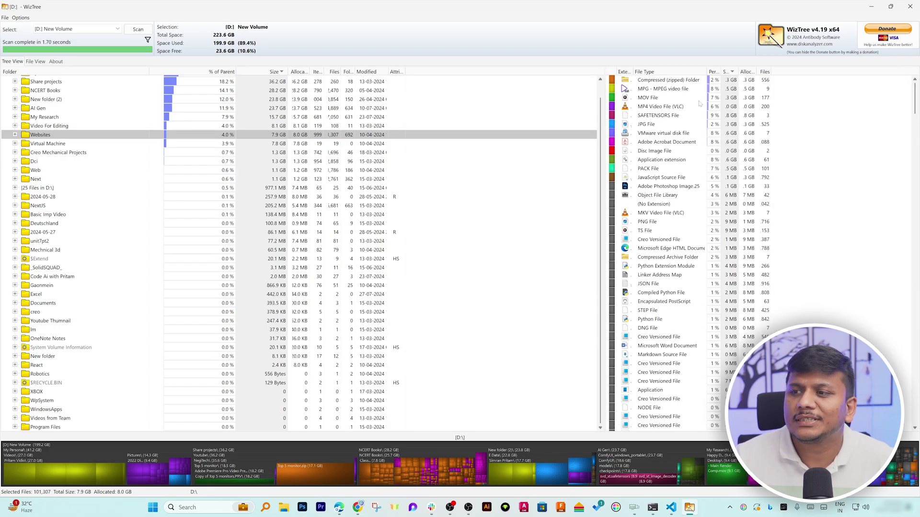
left_click_drag(720, 71, 766, 72)
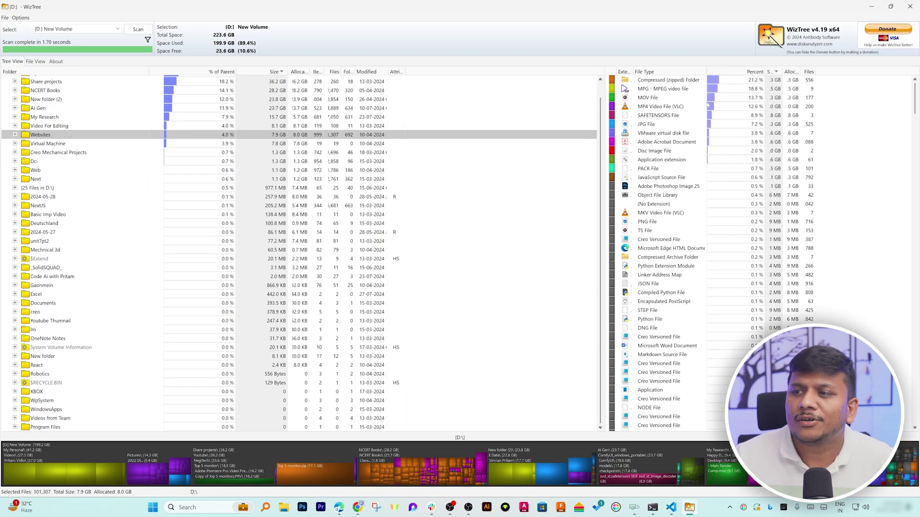
left_click(45, 99)
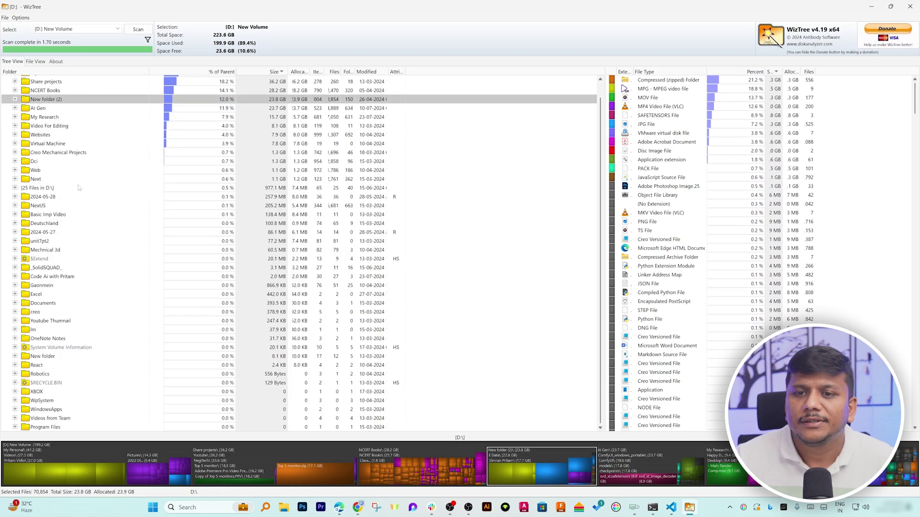
scroll(87, 110, "up", 1)
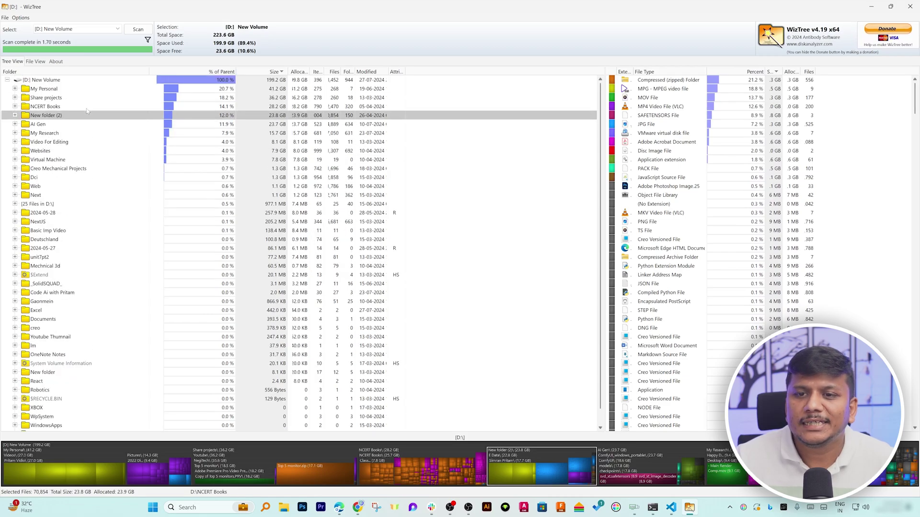
left_click(44, 98)
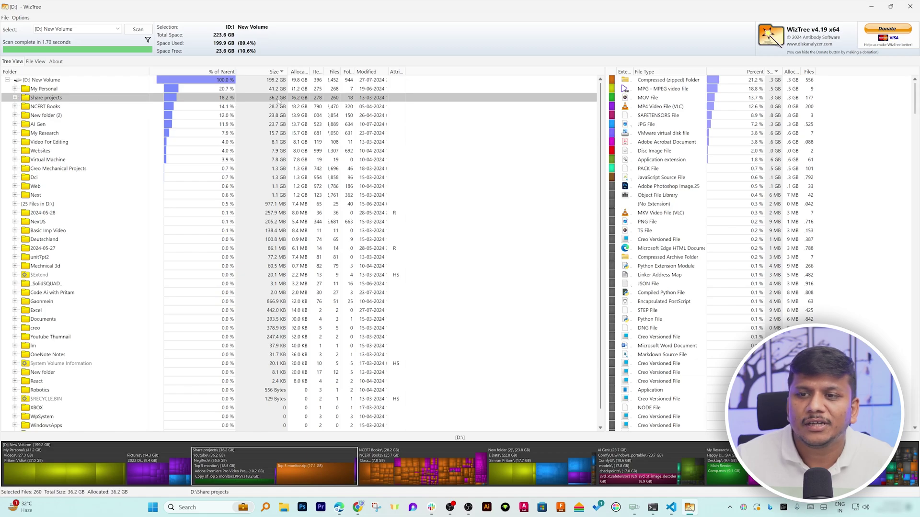
- Expand Share projects > Youtube > NegiTech and permanently delete Top 5 monitor.zip, confirming Yes
left_click(14, 97)
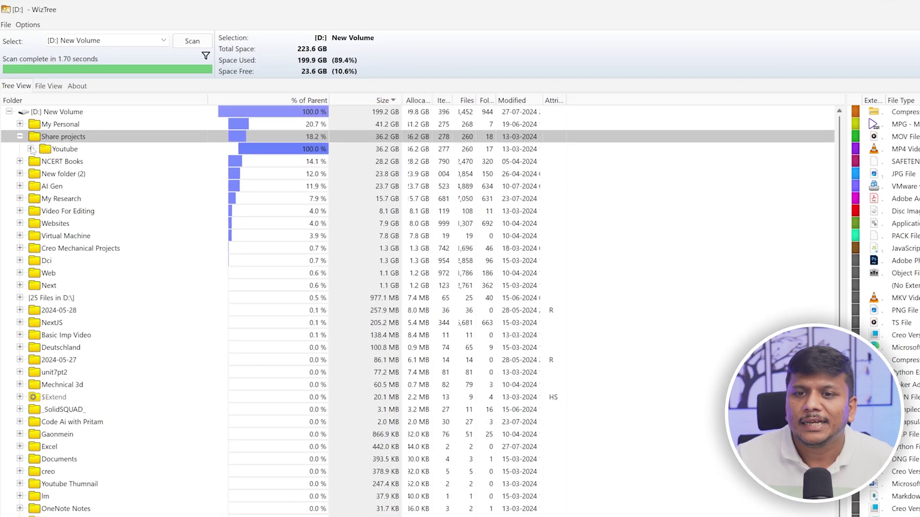
left_click(23, 107)
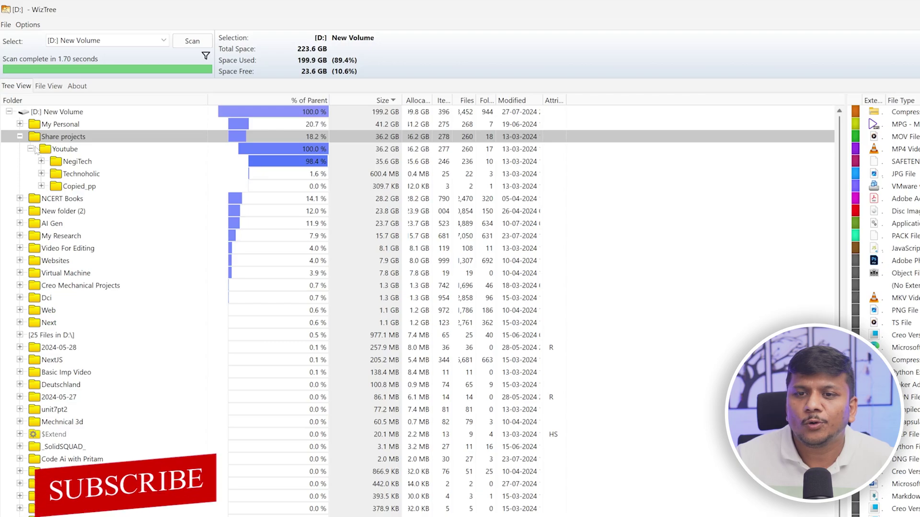
left_click(78, 161)
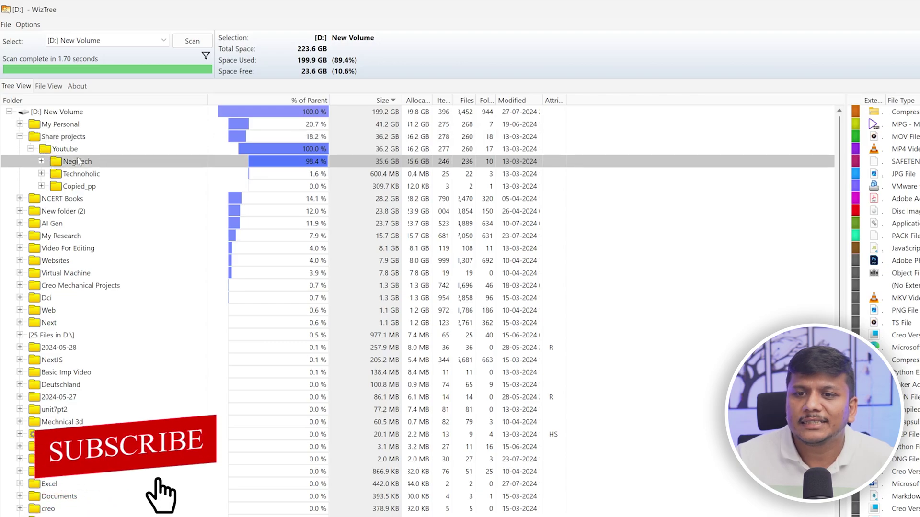
left_click(41, 160)
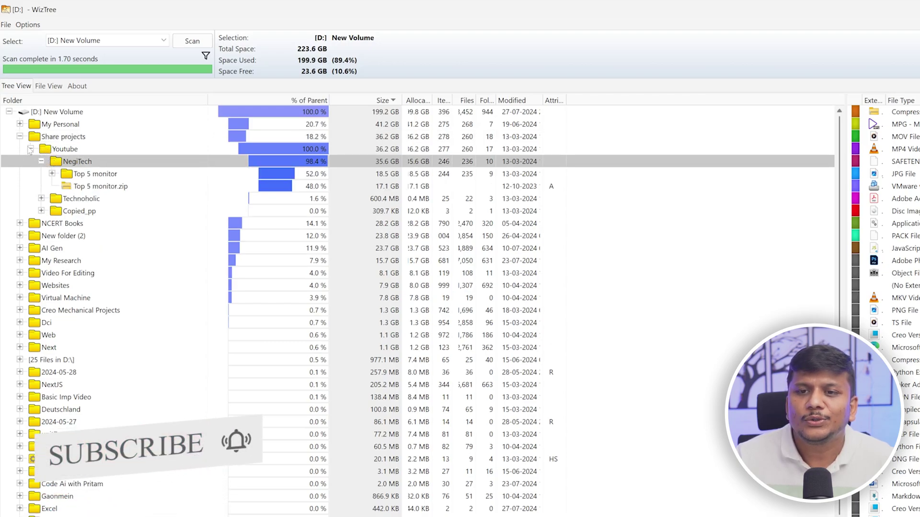
left_click(104, 186)
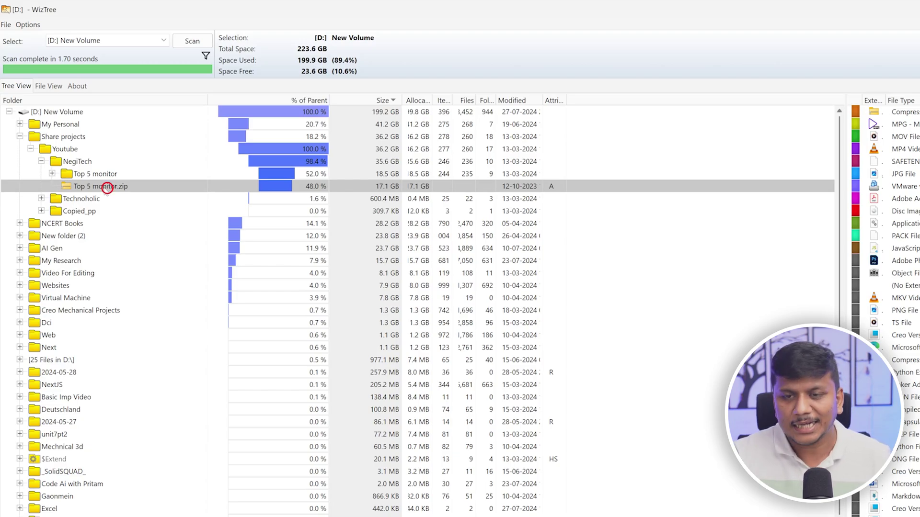
key("Delete")
left_click(322, 376)
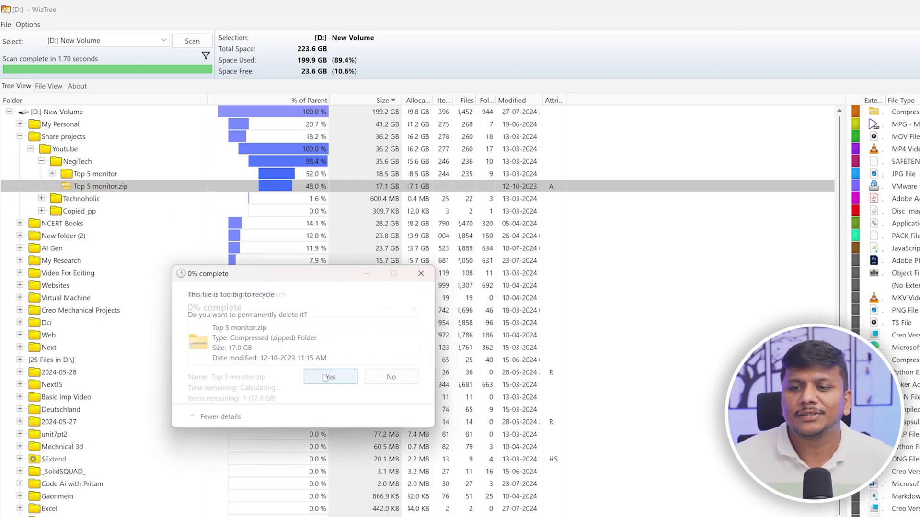